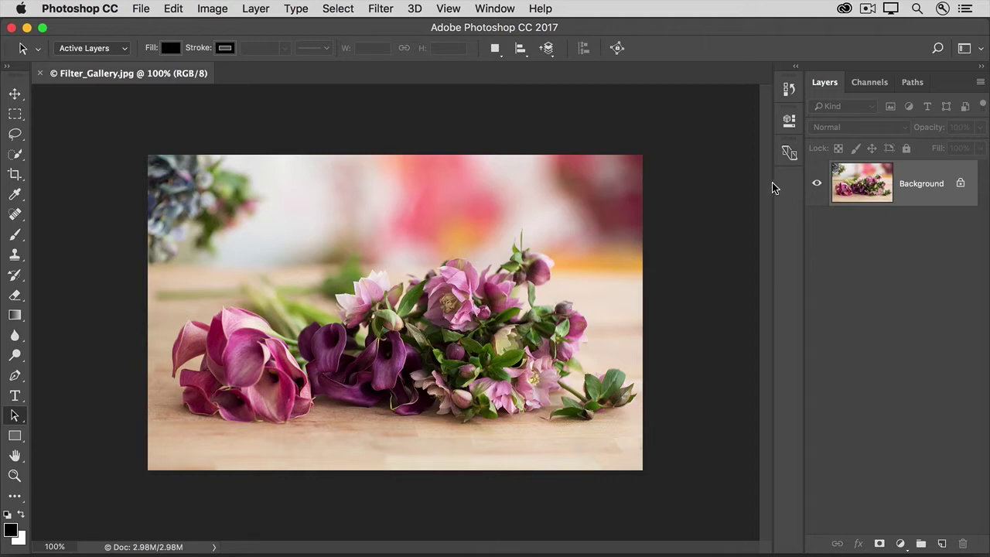
Bring up the Filter menu and look through its entries down to Distort.
click(377, 9)
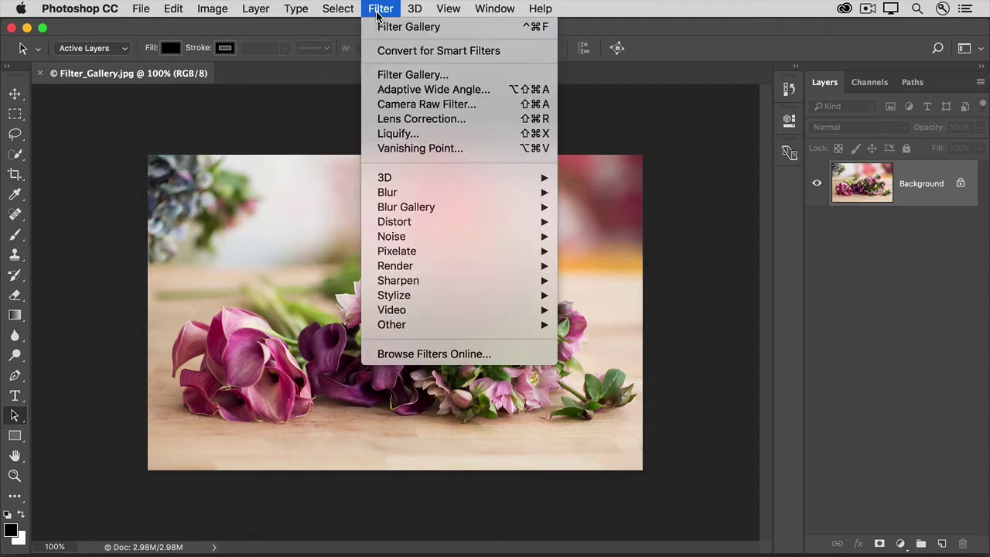
mouse_move(374, 224)
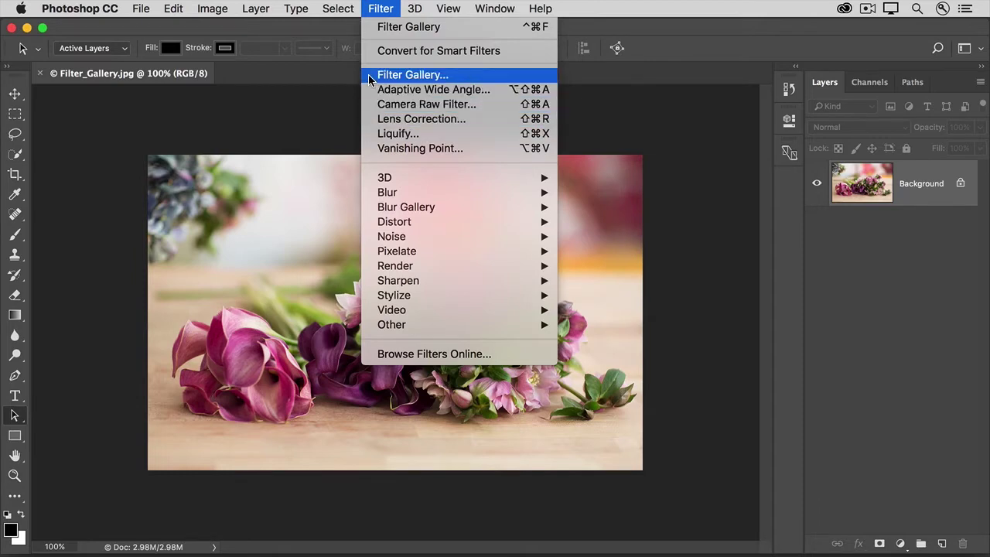
Open the Filter Gallery and preview Plastic Wrap, then Poster Edges, on the flower photo.
click(410, 75)
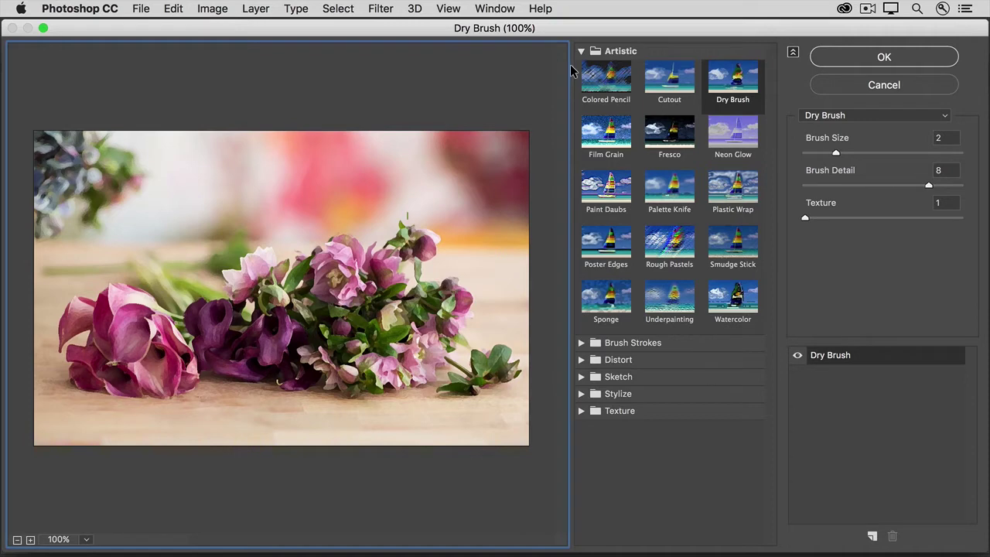
click(724, 189)
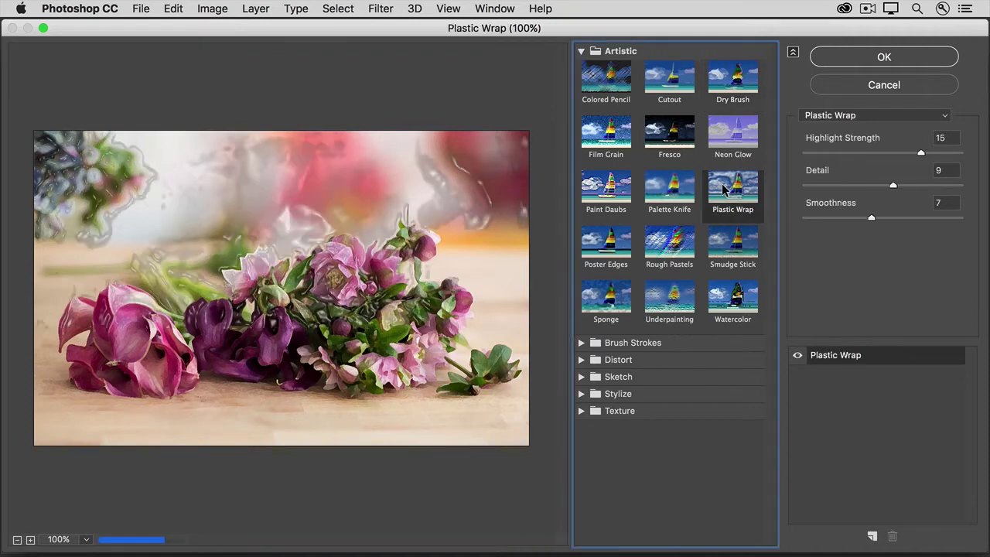
click(610, 241)
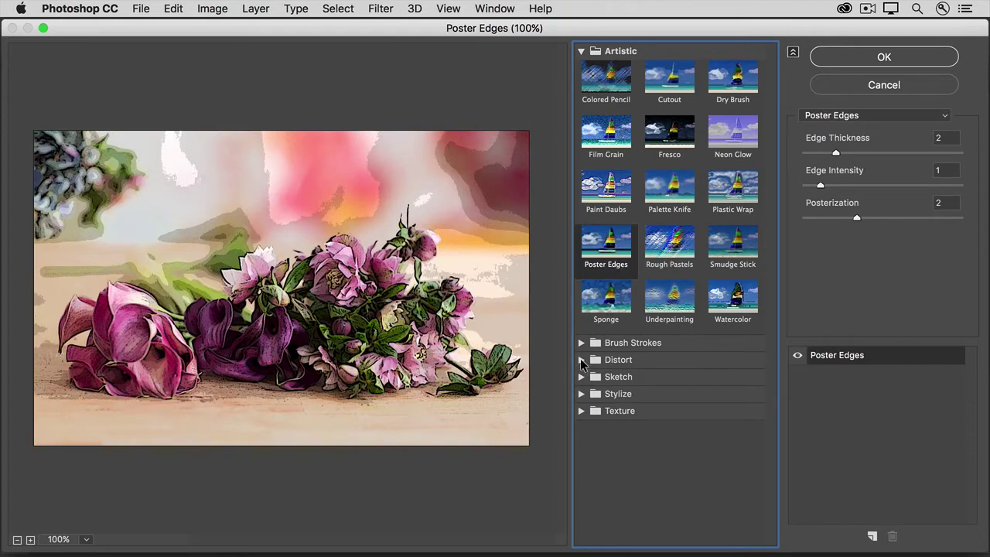
Switch the gallery effect to Diffuse Glow with Glow Amount 3 and Clear Amount 17.
click(581, 360)
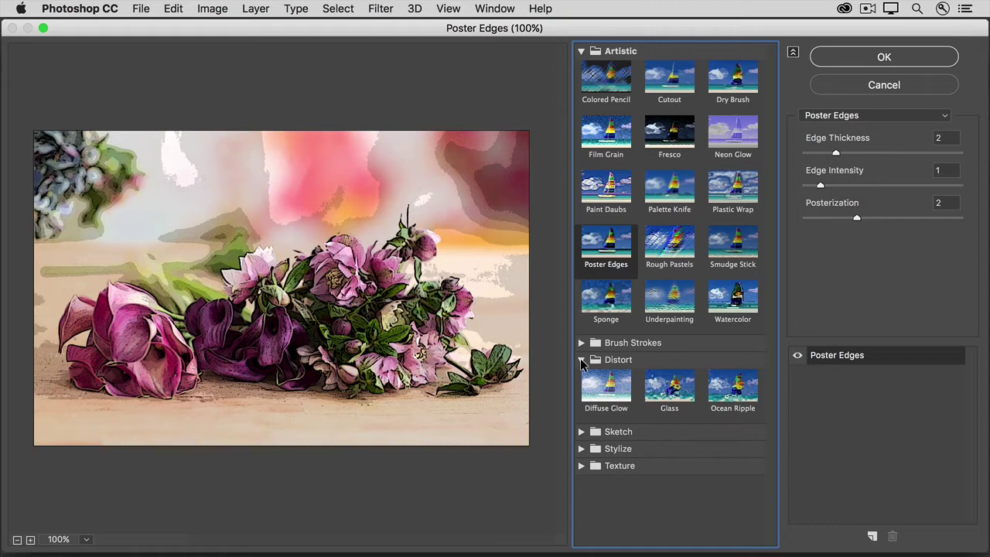
click(603, 384)
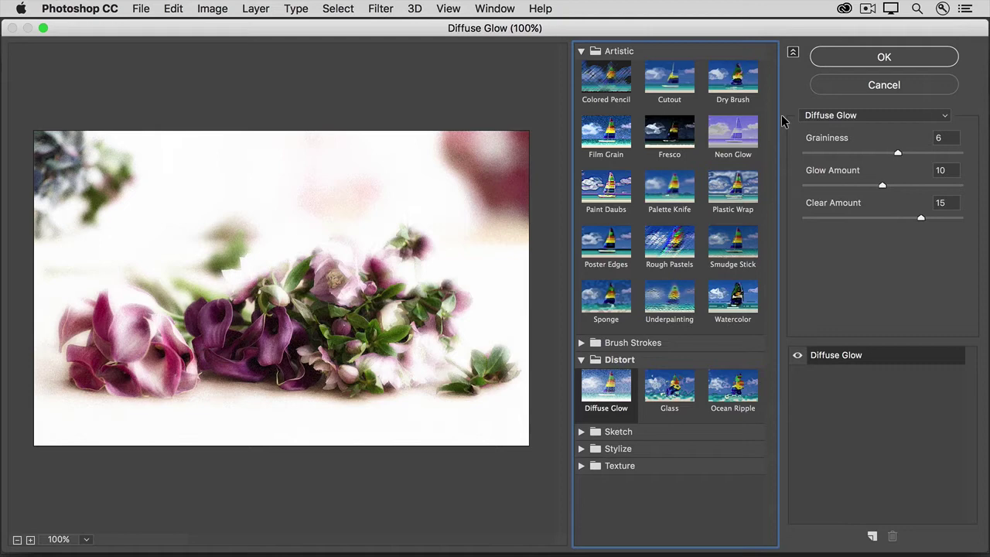
drag(881, 185, 827, 186)
drag(920, 217, 933, 219)
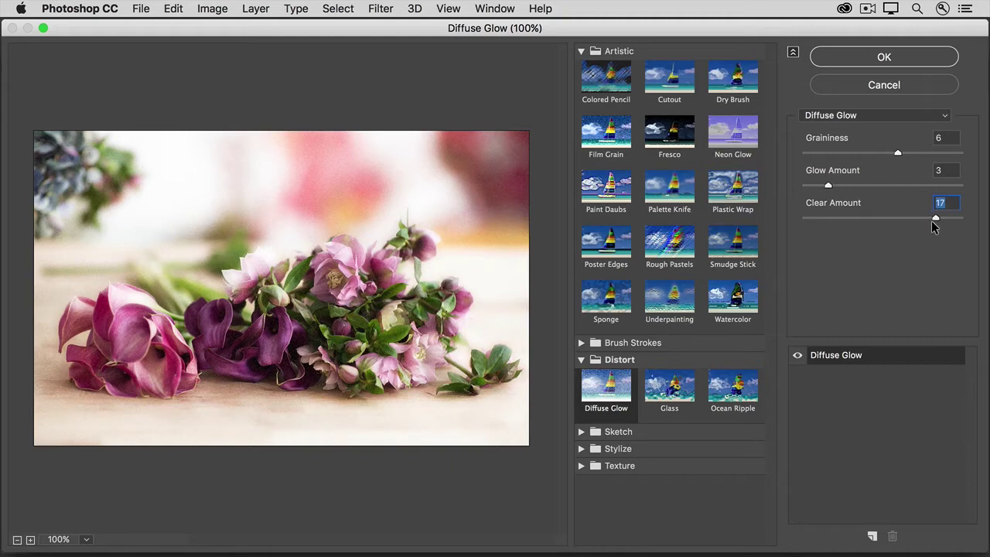
Add a second Diffuse Glow effect layer and expand the Texture filter folder.
click(871, 537)
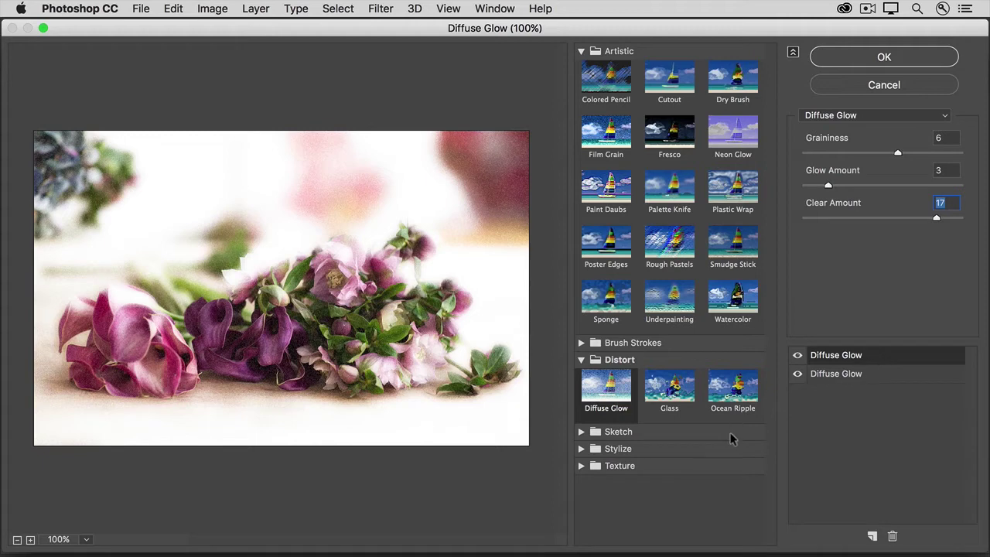
click(582, 466)
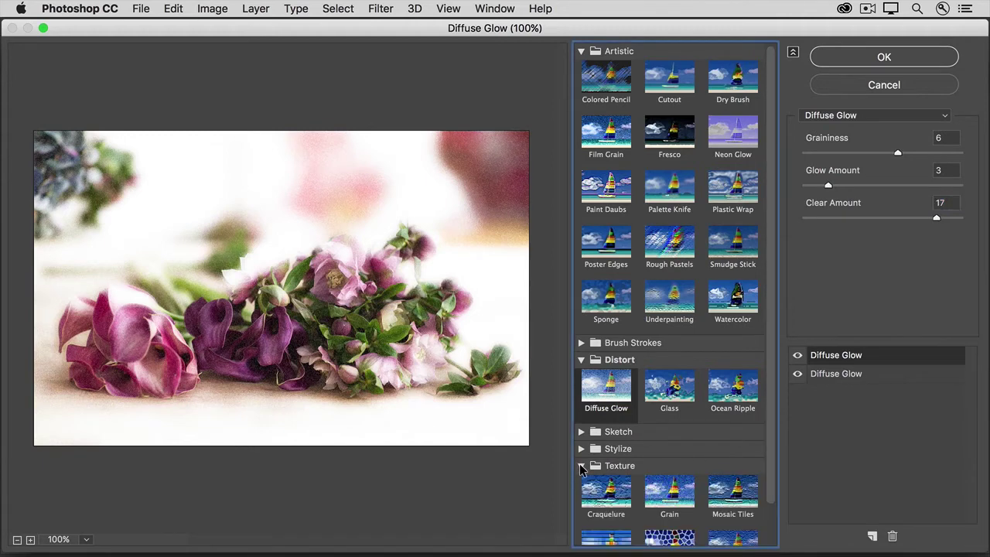
scroll(623, 473, down, 1)
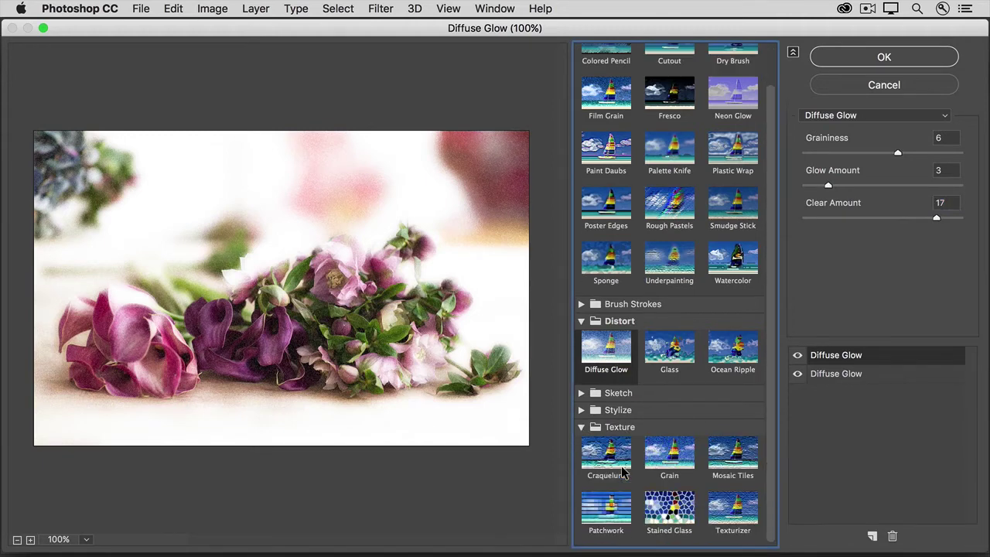
Make the top effect a Canvas Texturizer with Relief 4 and Bottom Right light, after trying Brick and Burlap.
click(731, 512)
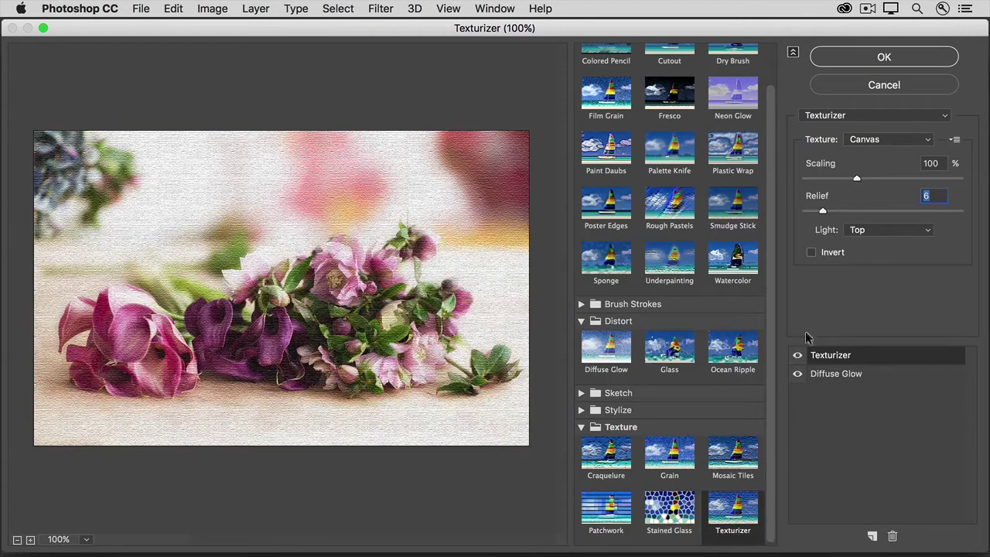
click(909, 139)
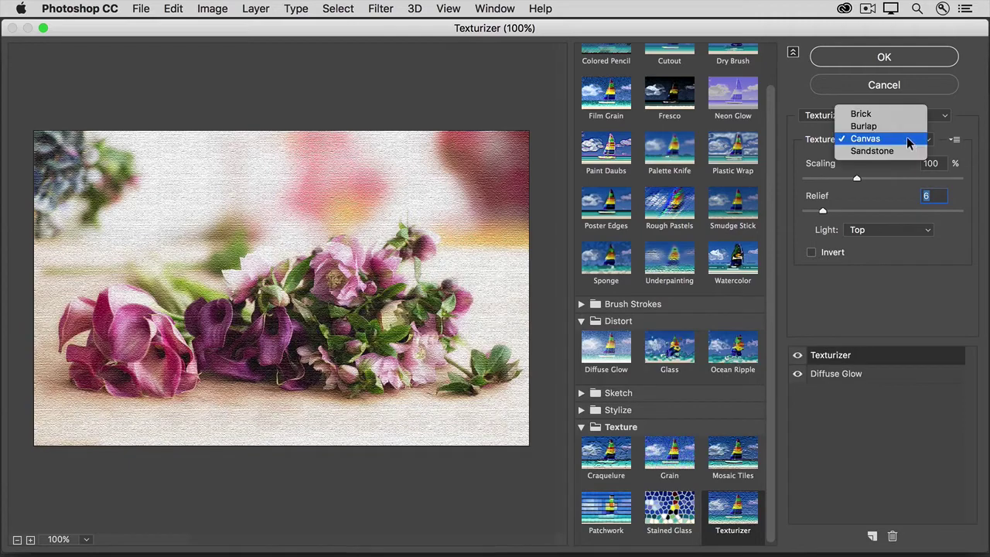
click(894, 117)
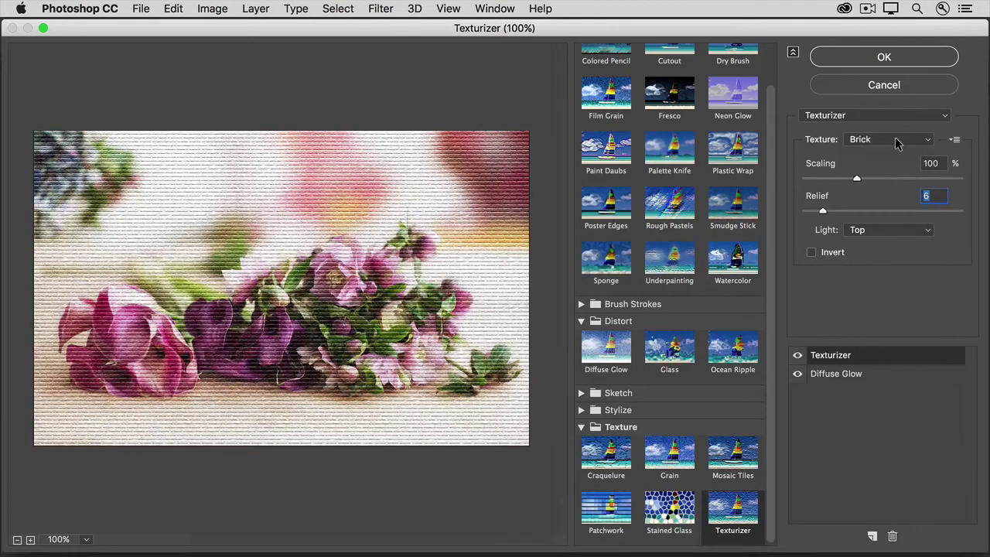
click(896, 141)
click(893, 149)
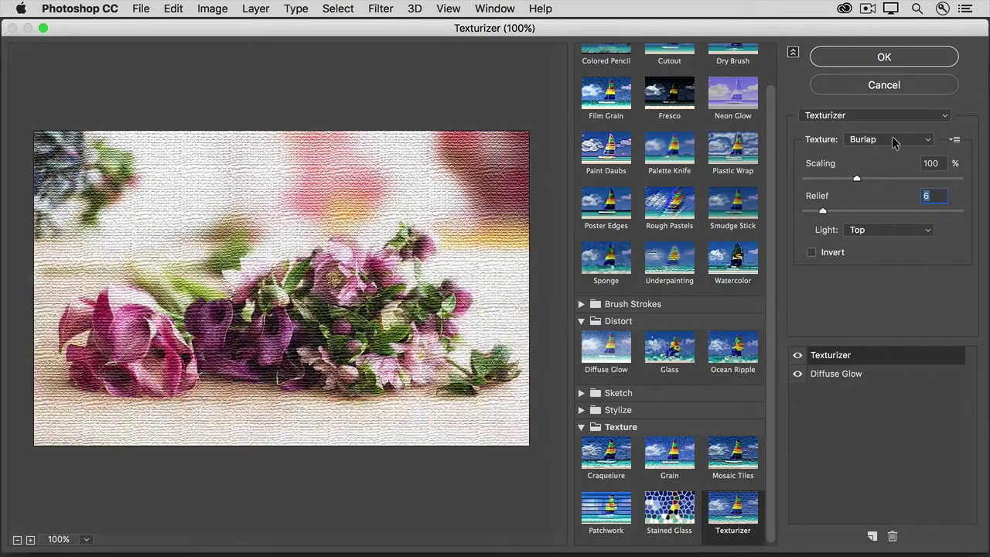
click(895, 141)
click(897, 154)
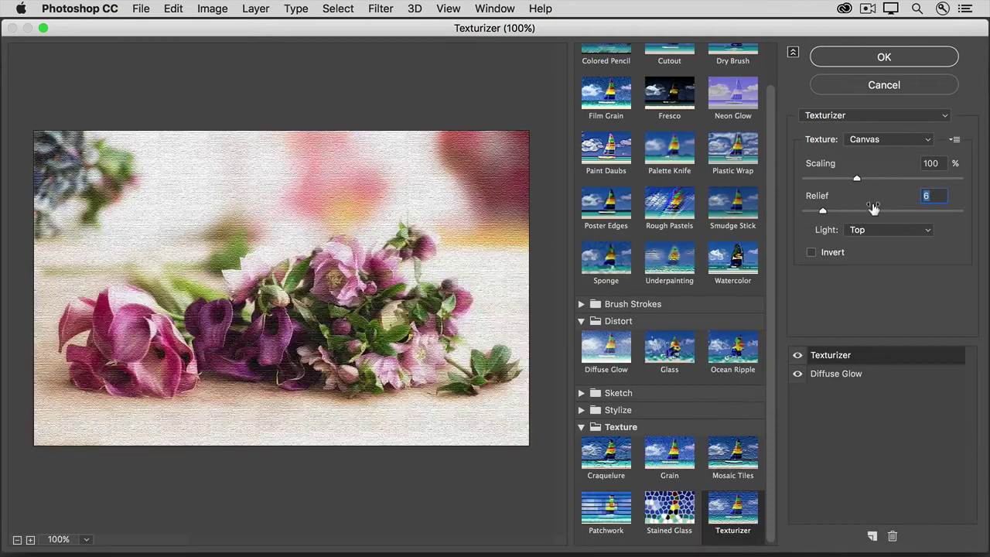
drag(821, 212, 816, 213)
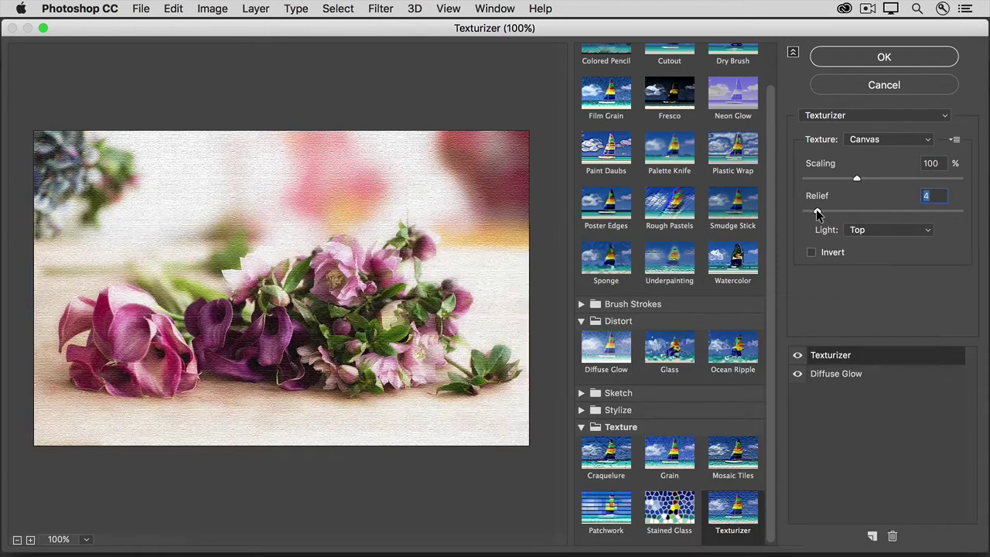
click(866, 231)
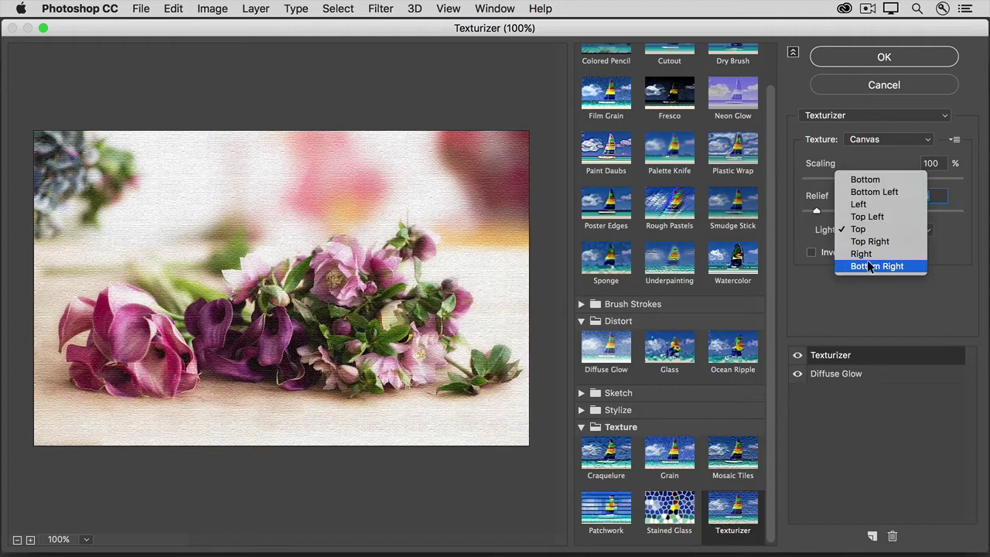
click(868, 266)
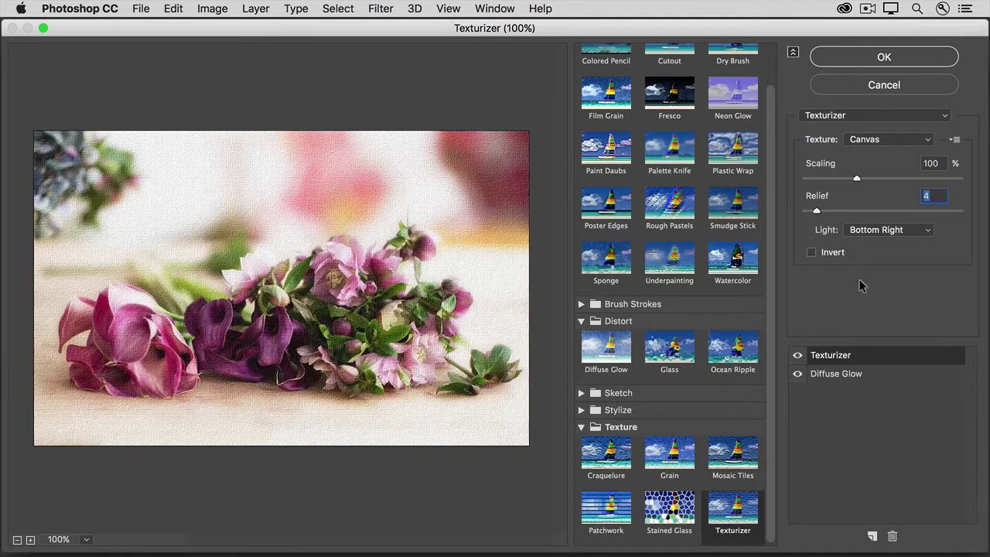
Add a Sponge effect layer and move it to the bottom of the effect stack.
click(871, 536)
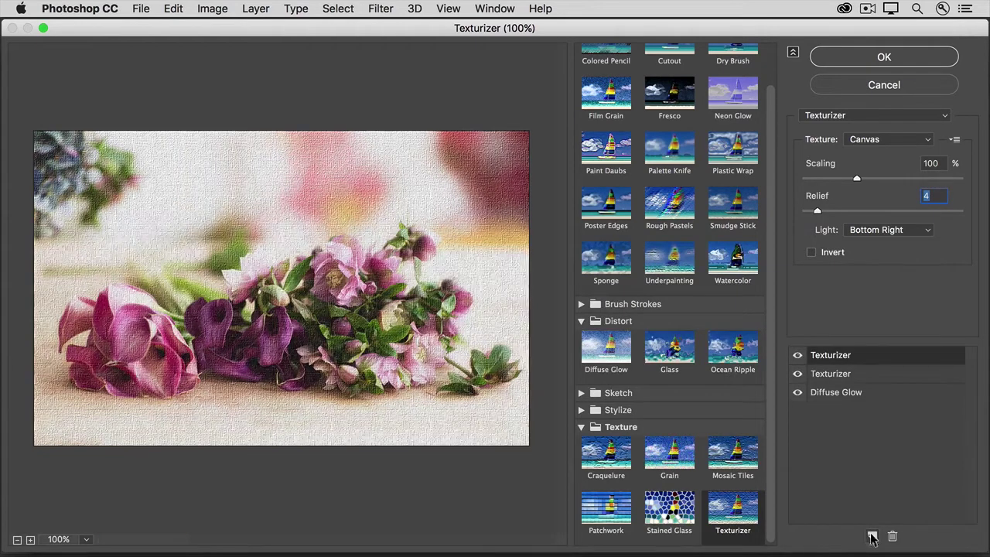
click(605, 265)
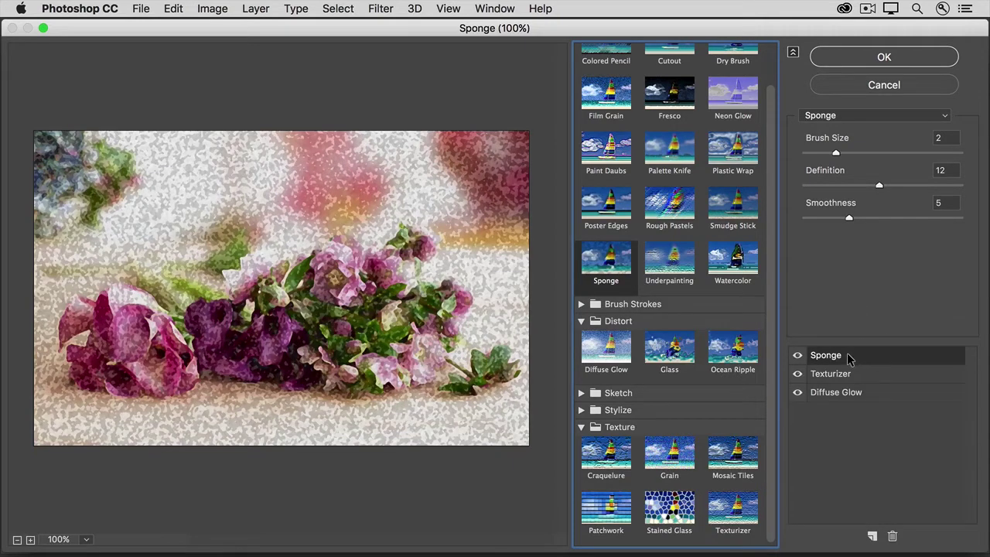
click(889, 356)
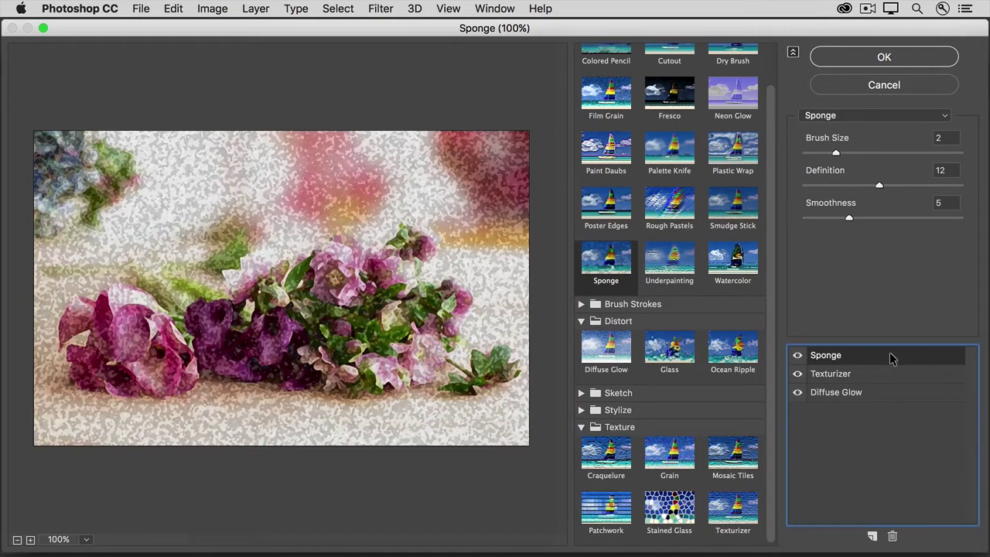
drag(889, 356, 891, 403)
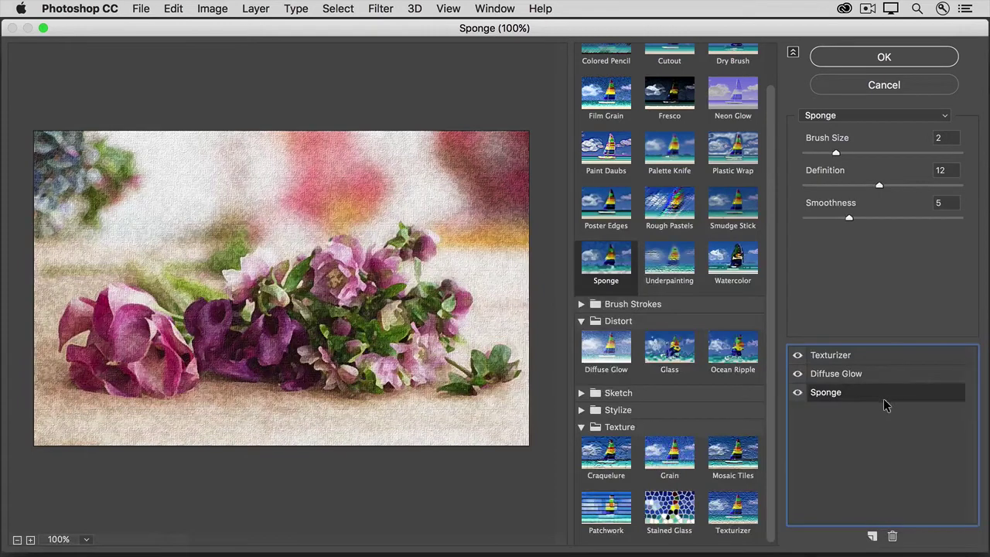
Compare the preview with Sponge hidden, then delete Sponge and apply Texturizer and Diffuse Glow.
click(797, 394)
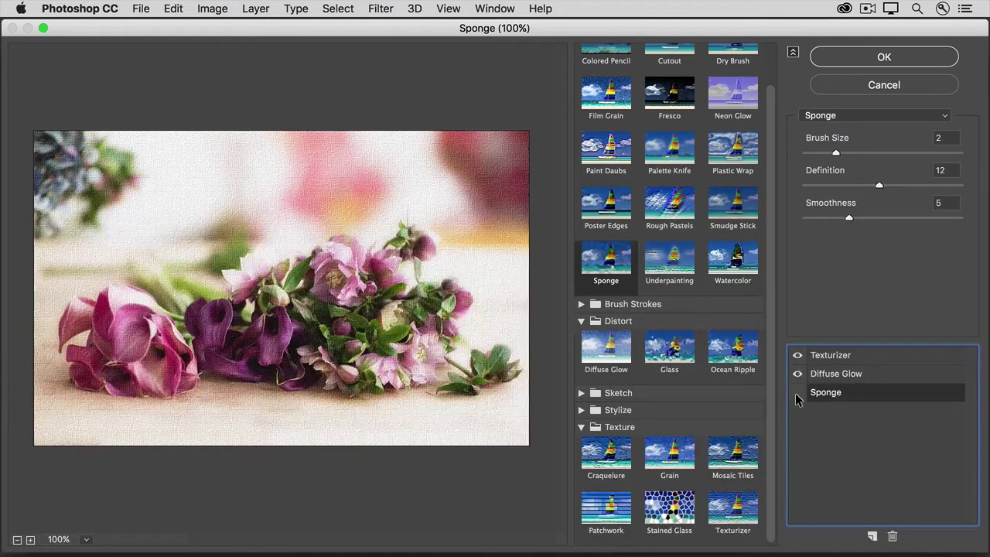
click(797, 395)
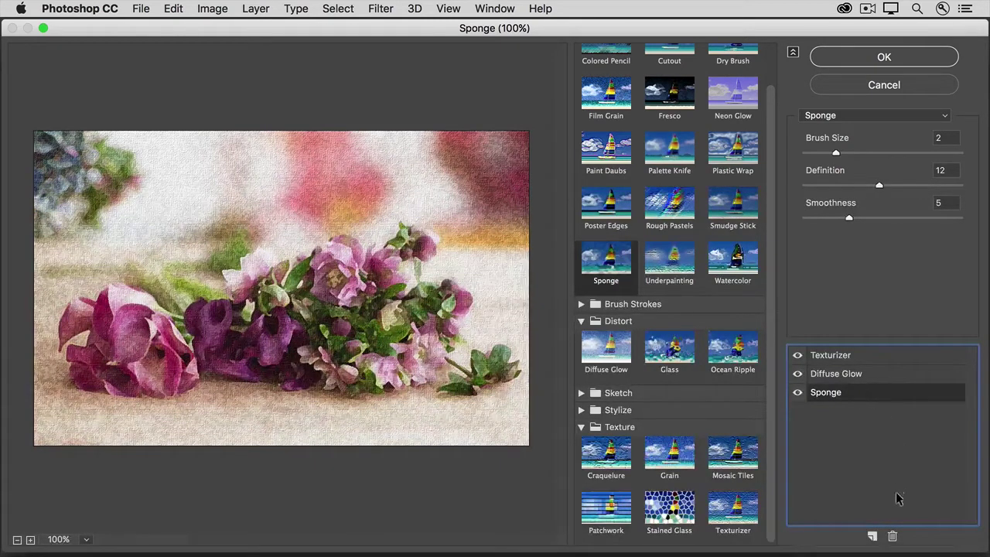
click(893, 537)
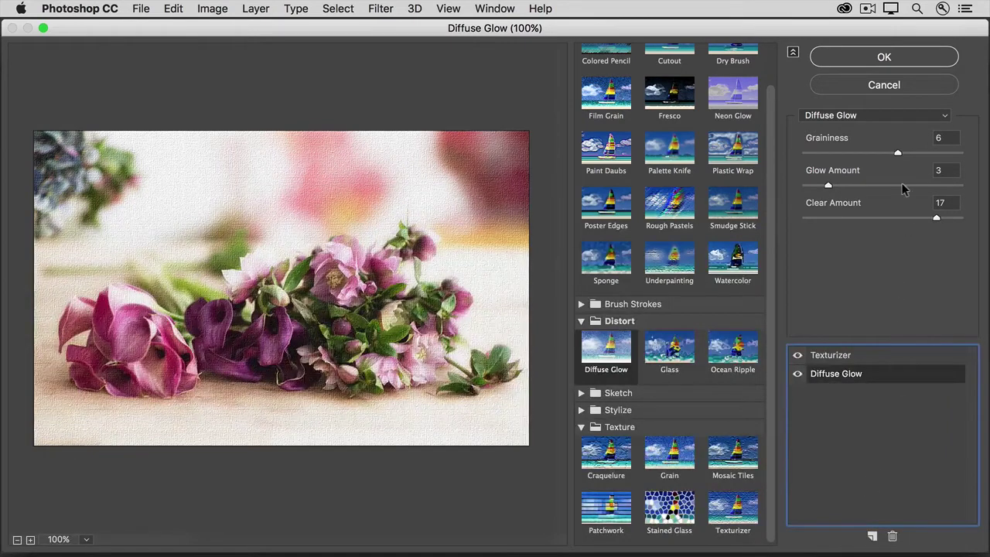
click(865, 55)
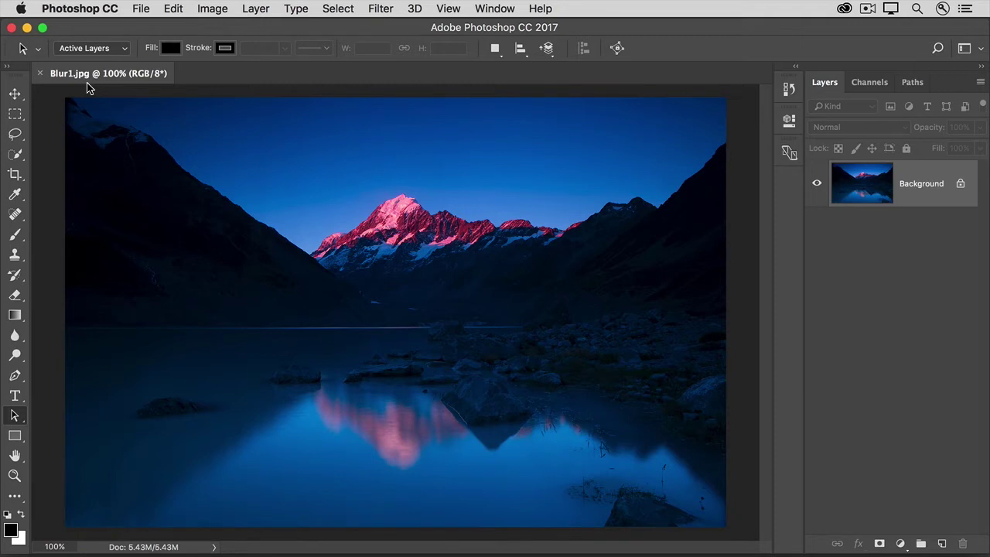
Embed Blur2.jpg as a placed layer over the mountain-lake image using Place Embedded.
click(139, 9)
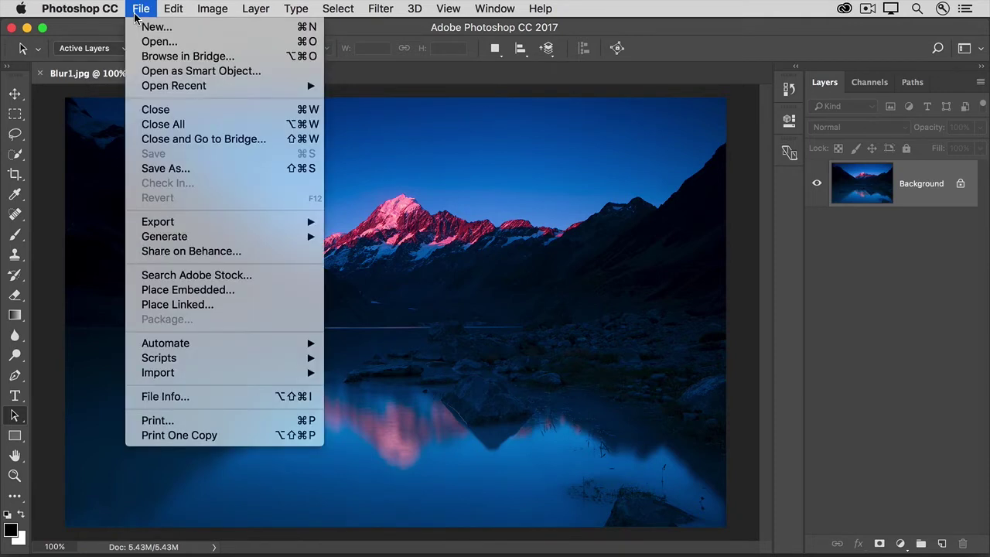
click(135, 297)
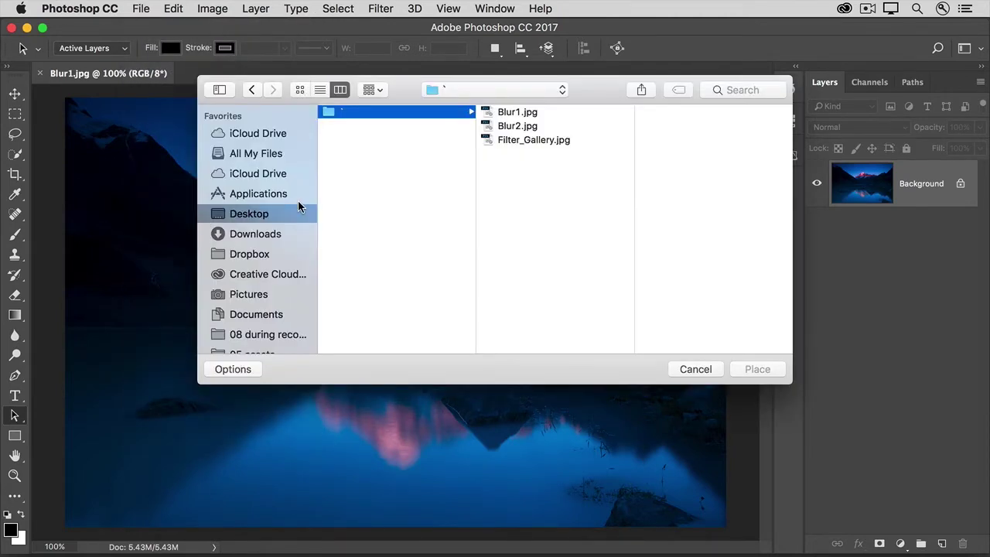
click(518, 128)
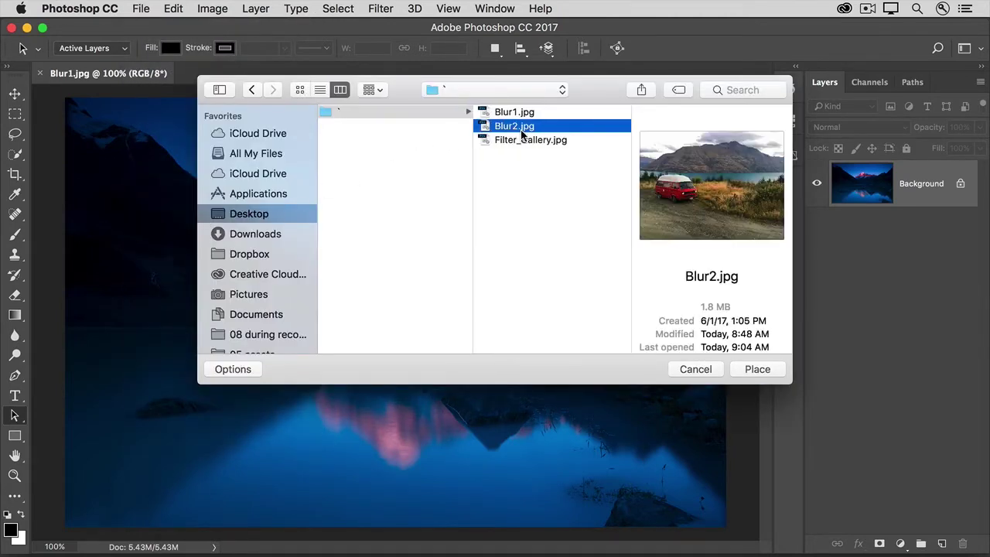
click(735, 370)
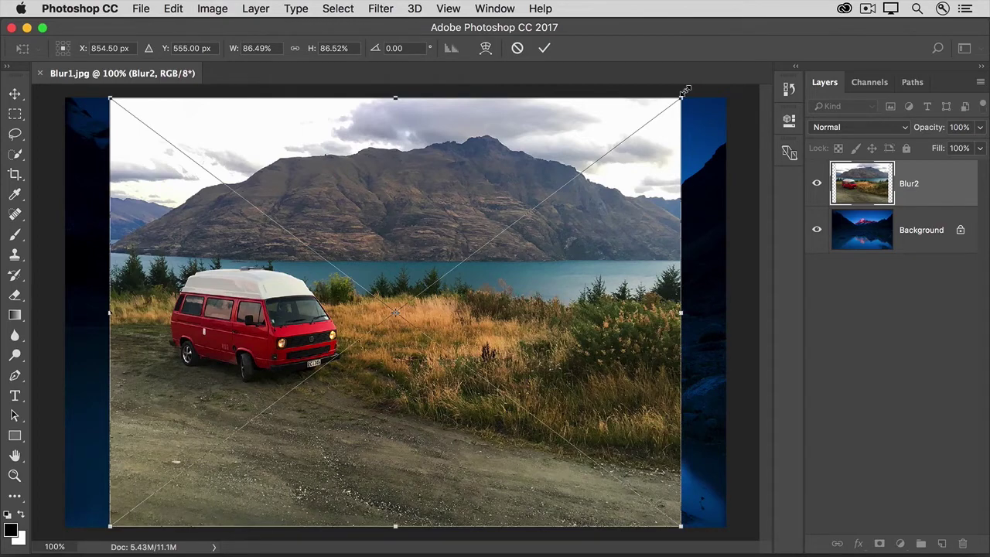
Scale the van photo to 40.82%, move it lower-left, tilt it −2.32°, and commit.
drag(683, 91, 426, 381)
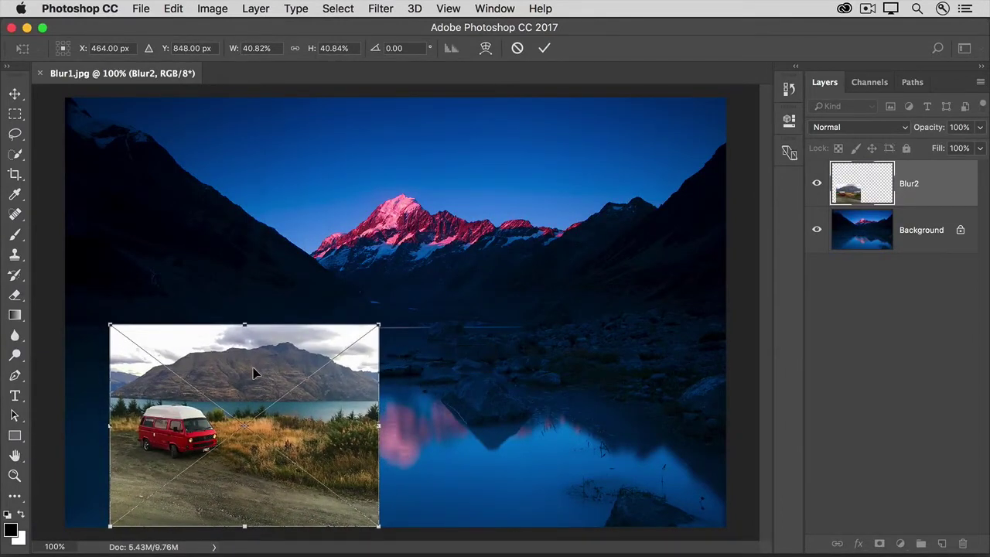
drag(254, 366, 227, 336)
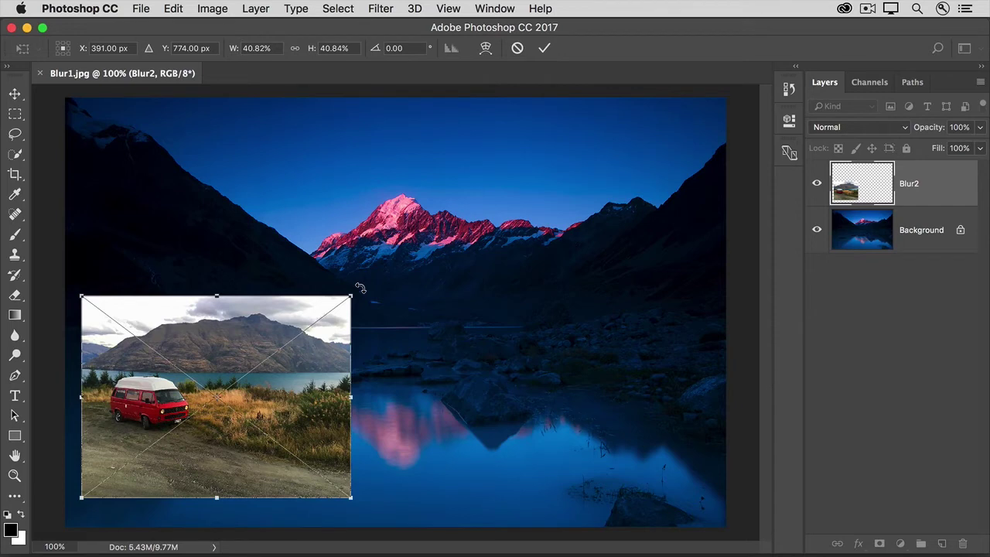
drag(360, 287, 357, 285)
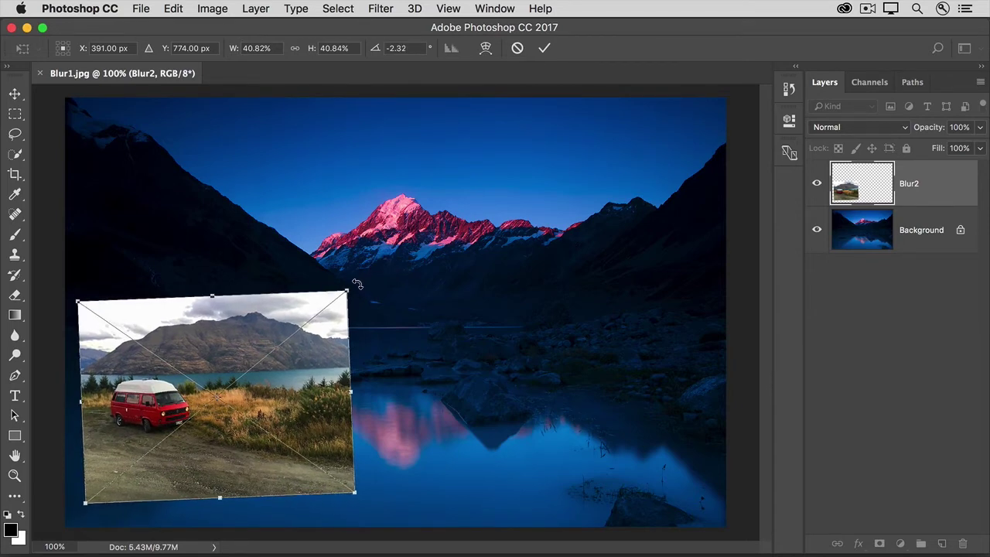
click(544, 50)
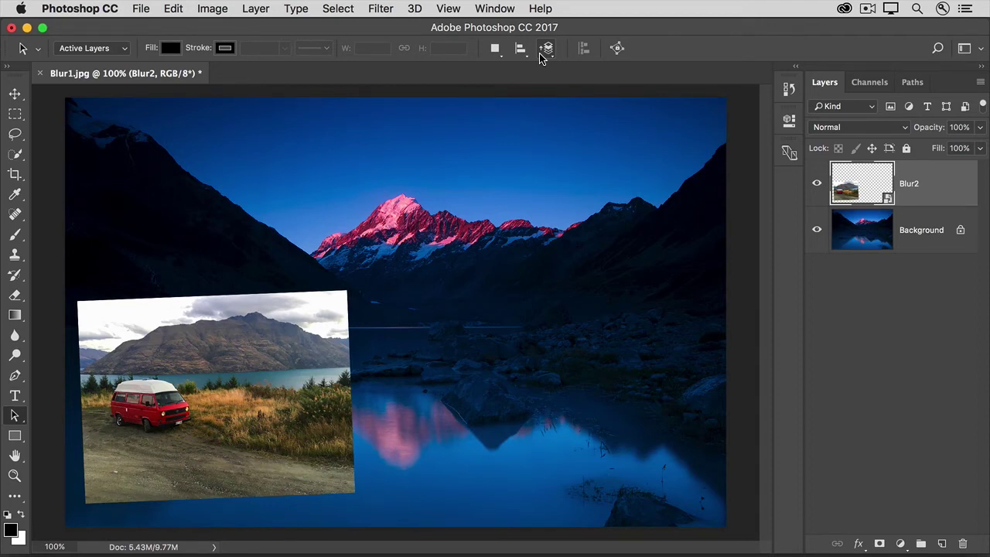
Convert the Background layer for smart filters, confirming the smart-object alert.
click(907, 219)
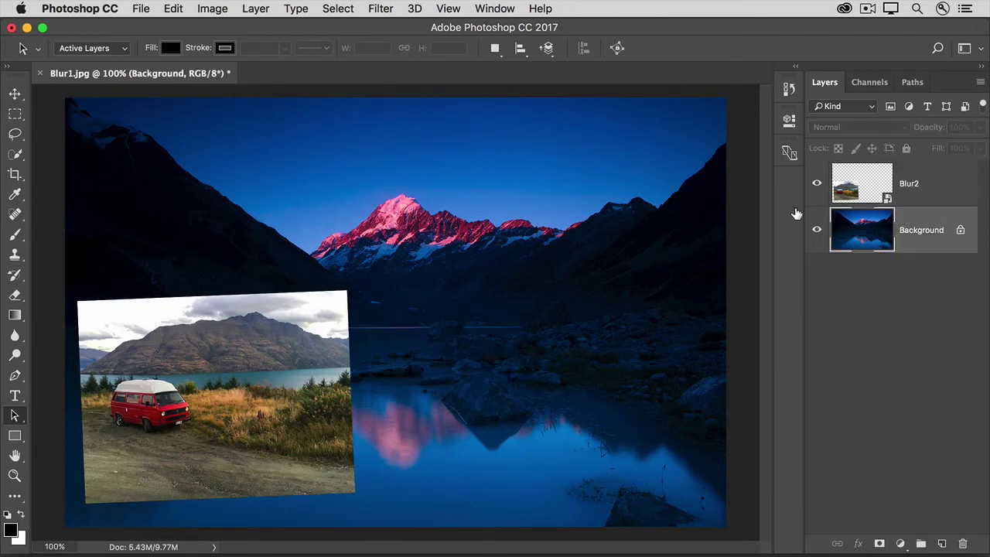
click(380, 9)
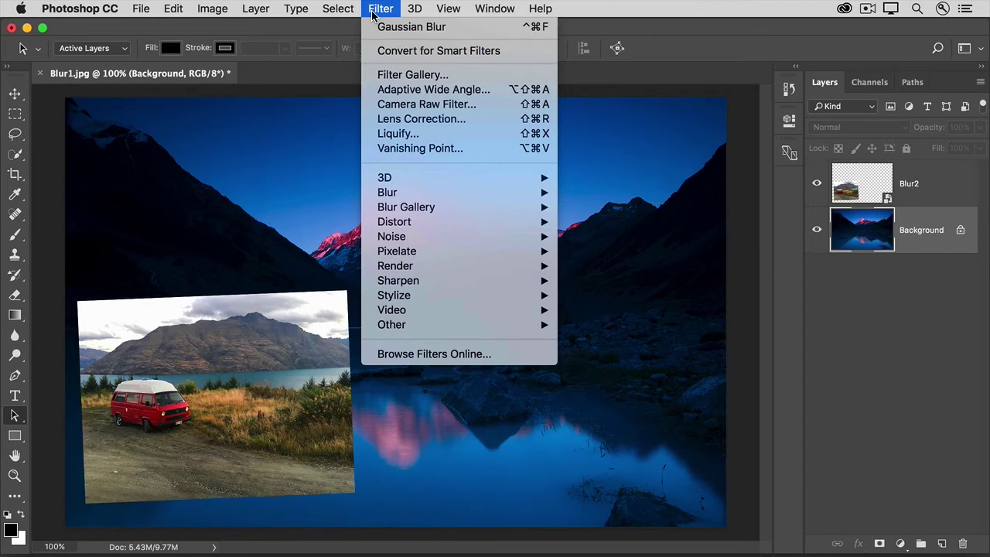
click(368, 52)
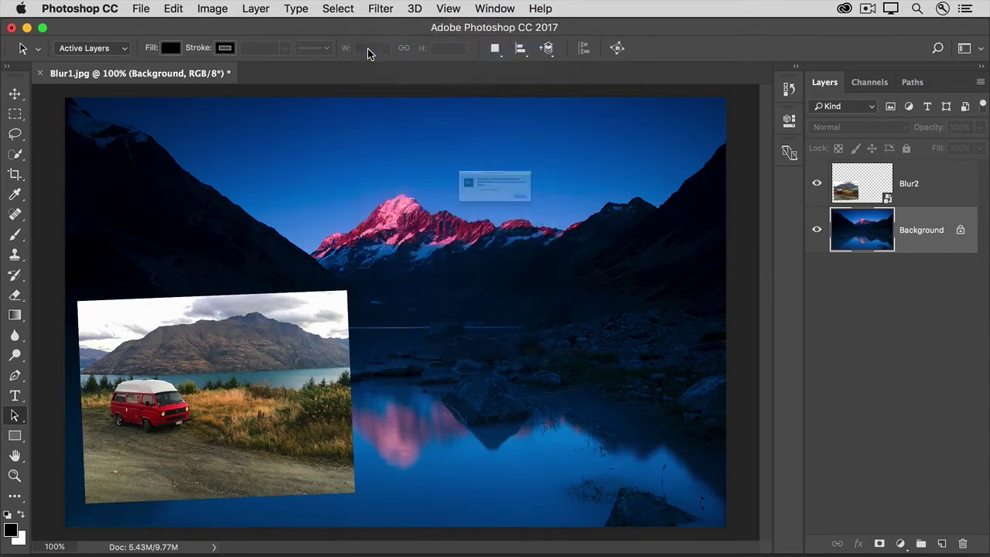
click(594, 234)
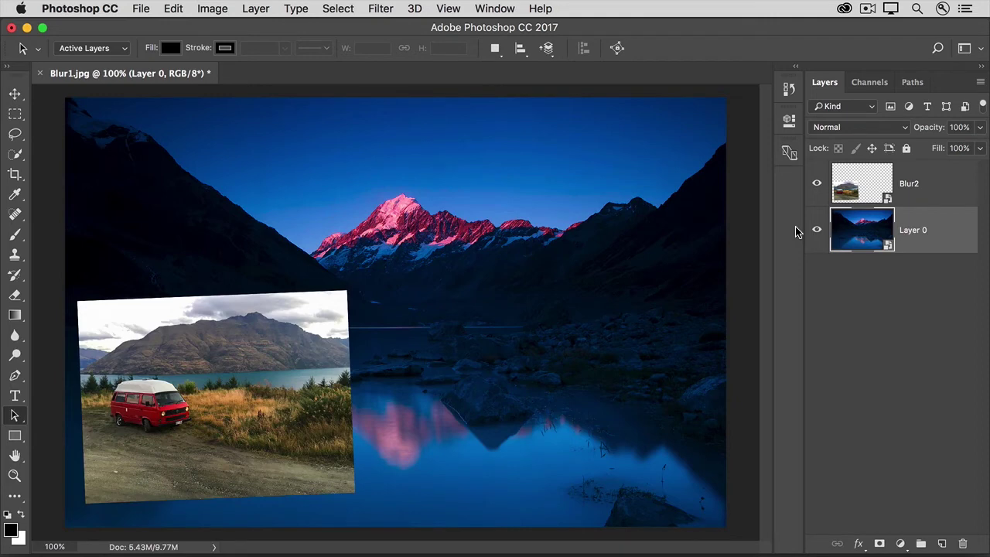
Apply a 3.5-pixel Gaussian Blur to Layer 0, comparing with preview off and on.
click(375, 11)
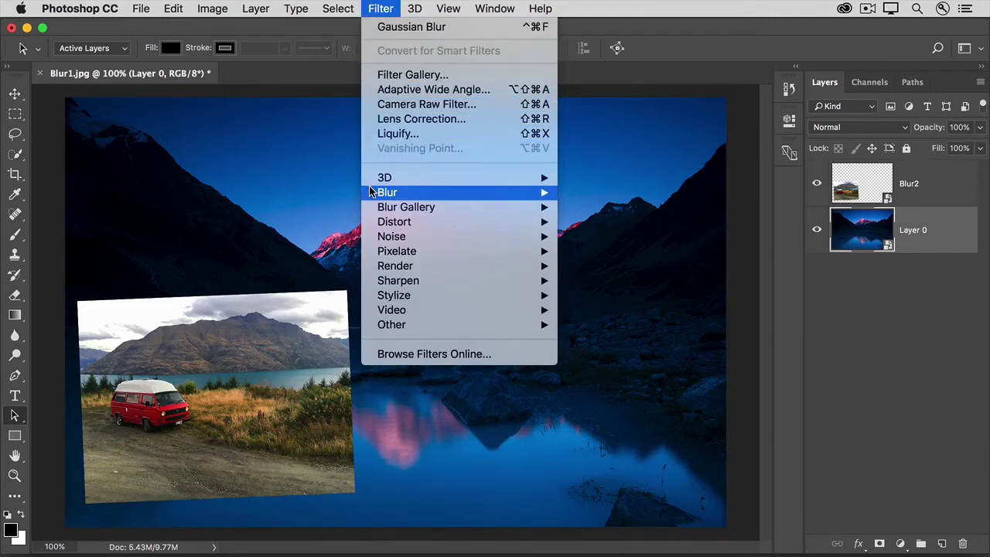
mouse_move(378, 193)
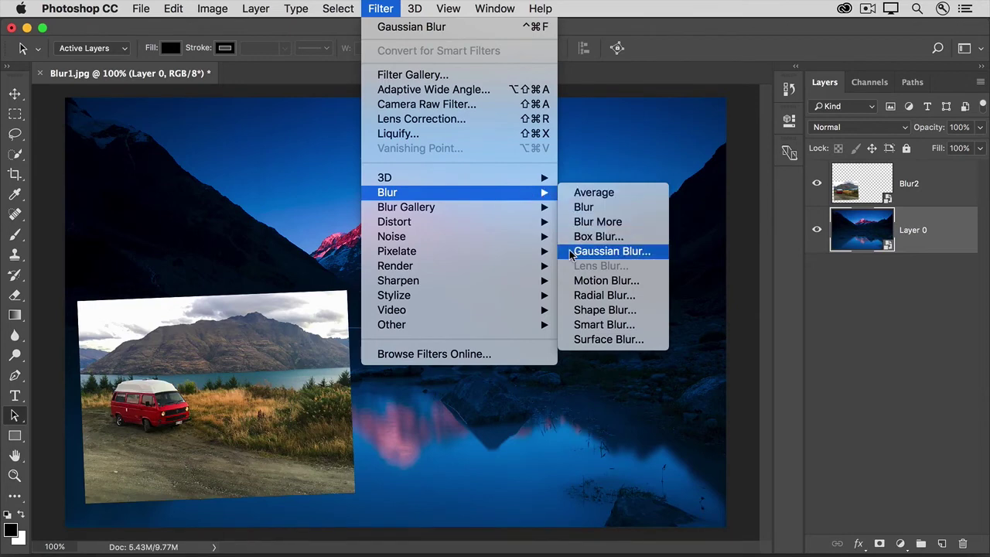
click(603, 250)
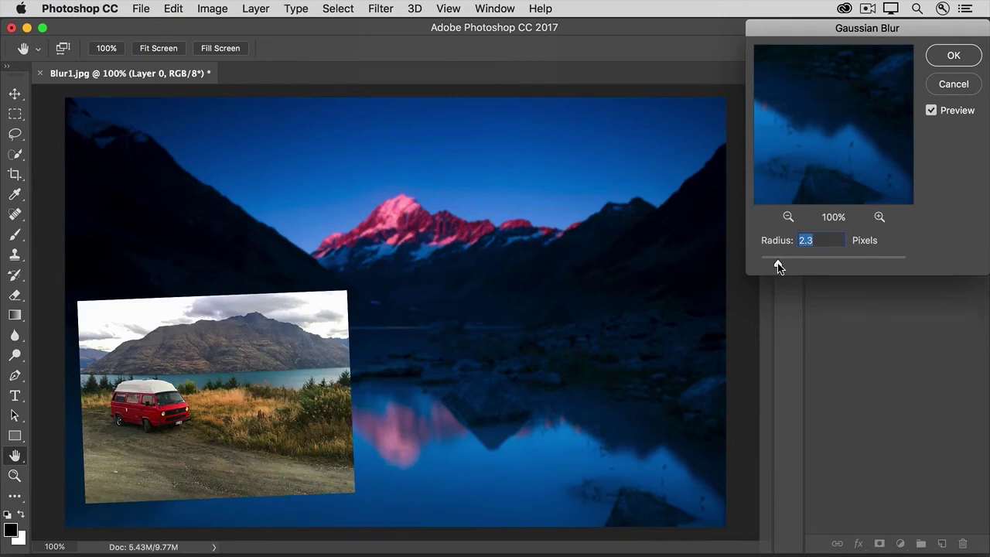
mouse_move(780, 266)
mouse_down()
mouse_move(797, 268)
mouse_move(786, 265)
mouse_up()
click(931, 112)
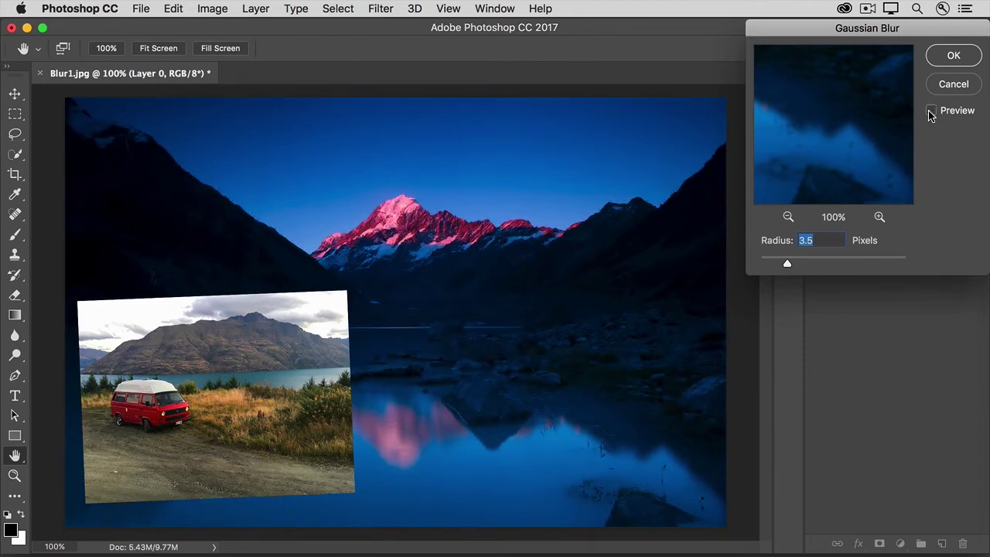
click(931, 112)
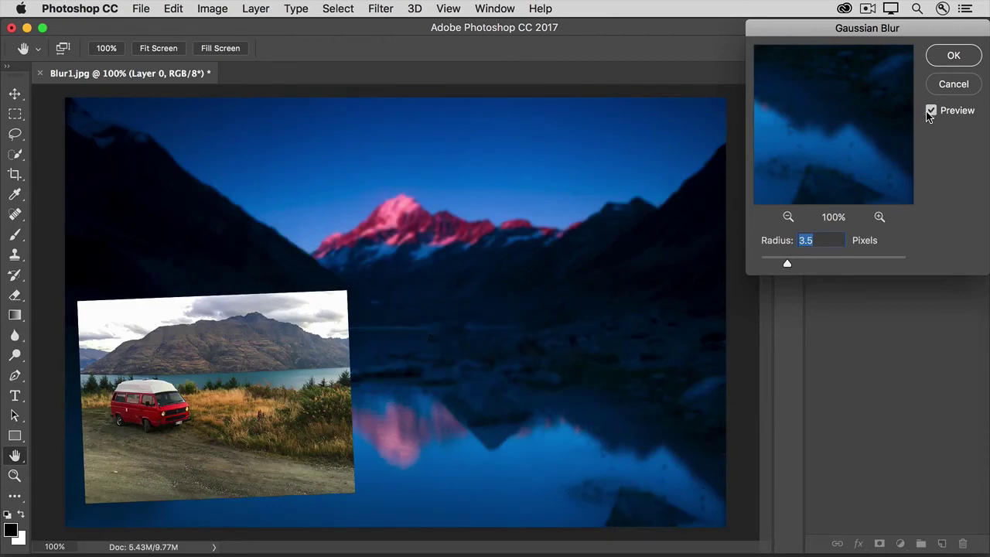
click(936, 63)
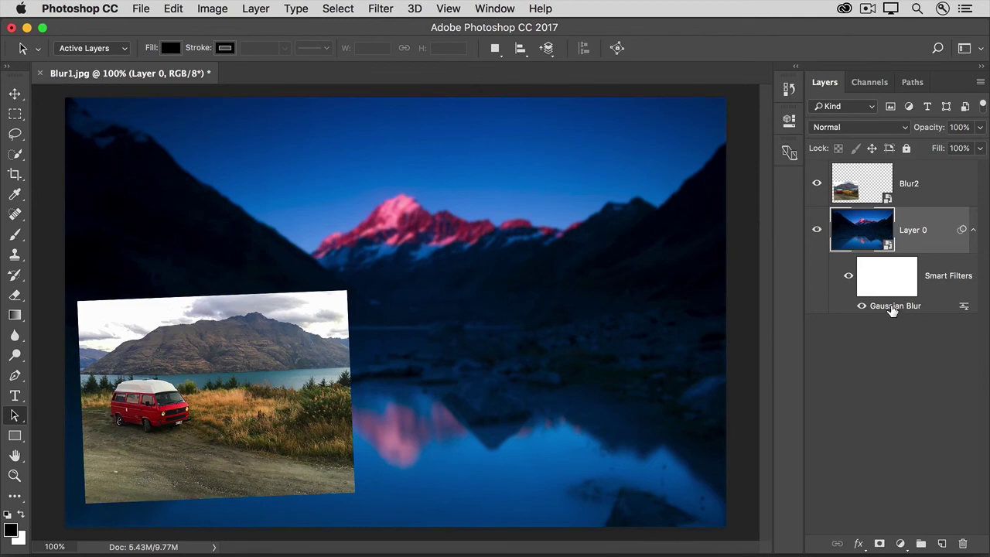
Reopen the Layer 0 Gaussian Blur smart filter and reduce its radius to 2.1 pixels.
double_click(893, 307)
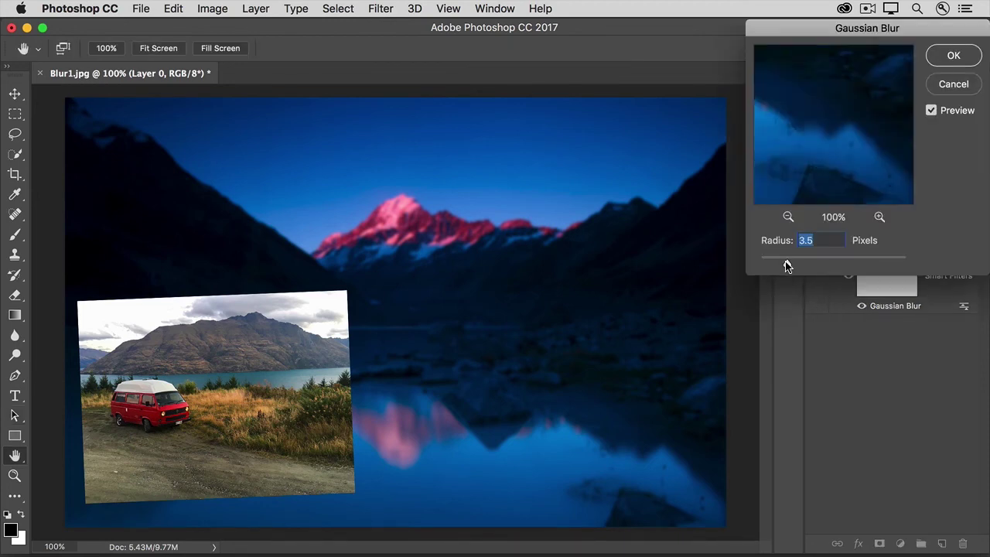
drag(787, 266, 775, 261)
click(943, 63)
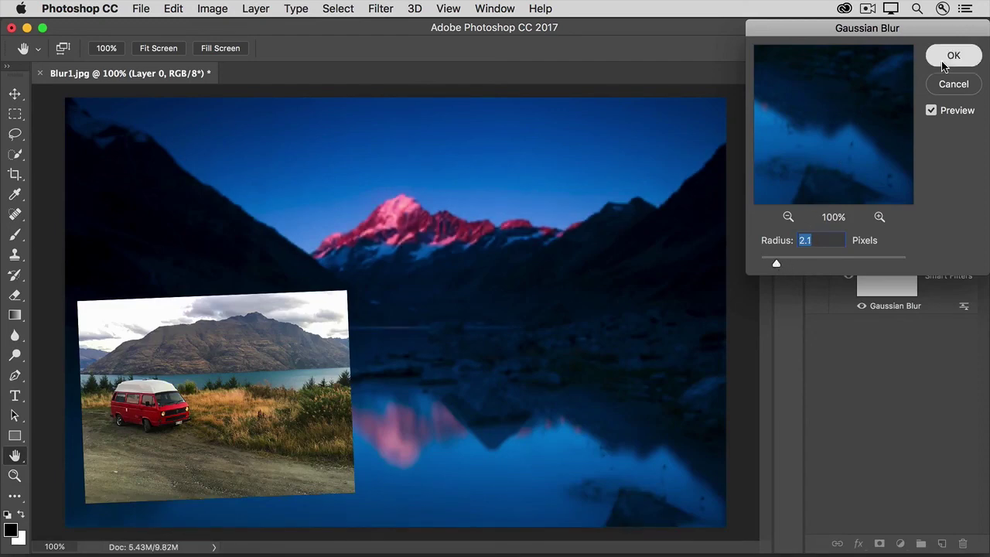